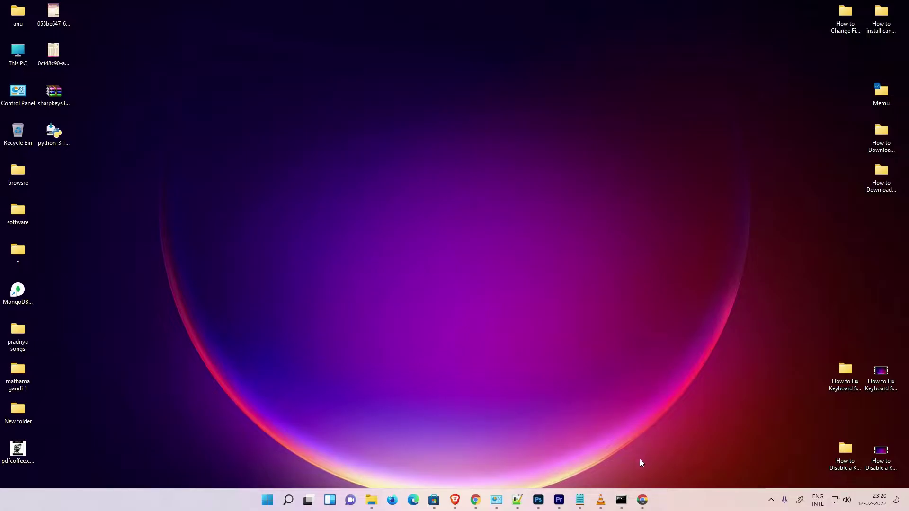
Step: Re-run the Google search for 'Tor Browser' in Chrome
click(642, 499)
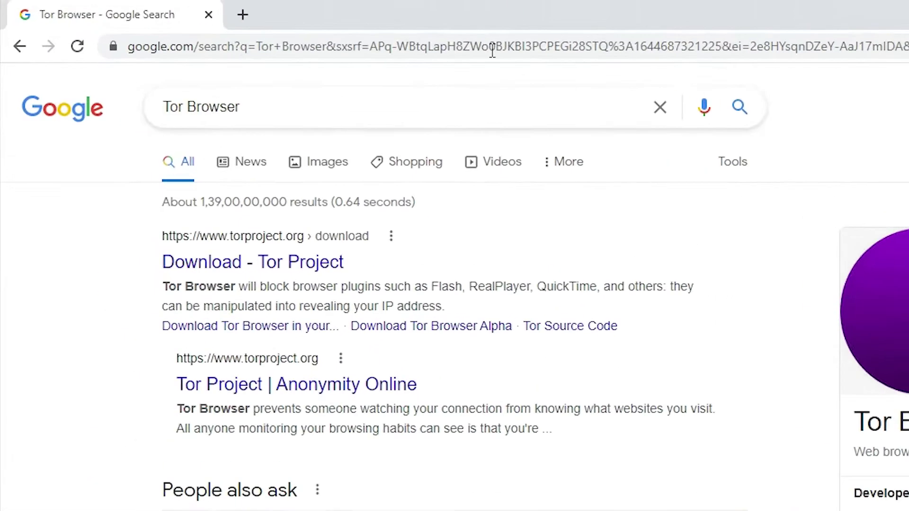
click(263, 108)
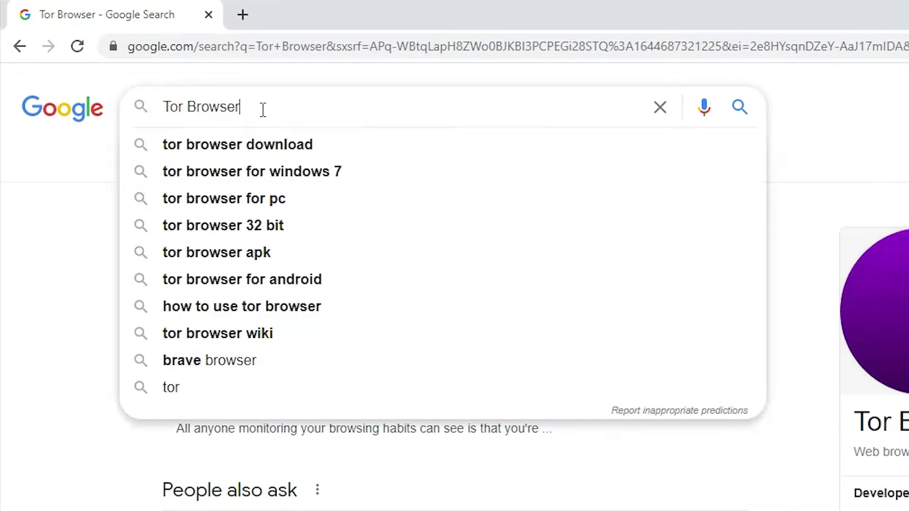
key(Return)
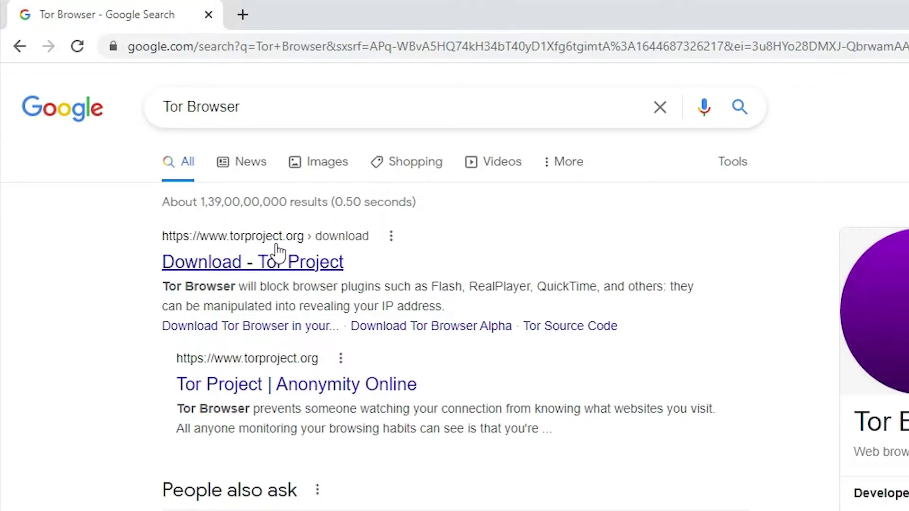
Step: Bring up the context menu for the 'Download - Tor Project' result
right_click(247, 263)
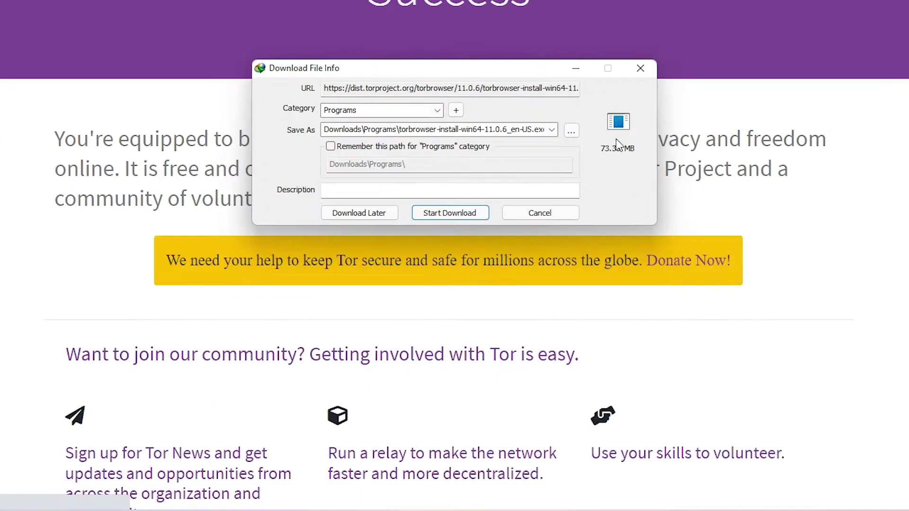
Step: Download the Tor Browser installer to the Desktop with IDM and close the completion notice
click(572, 132)
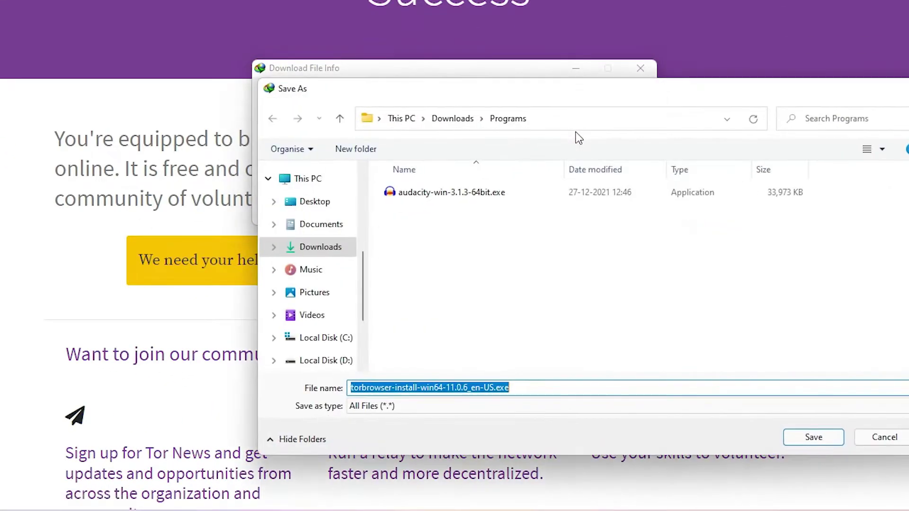
click(315, 202)
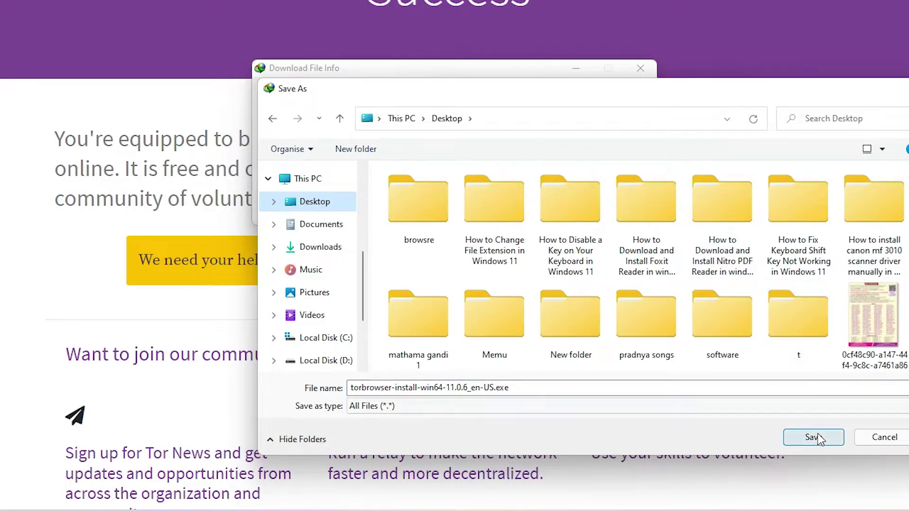
click(813, 437)
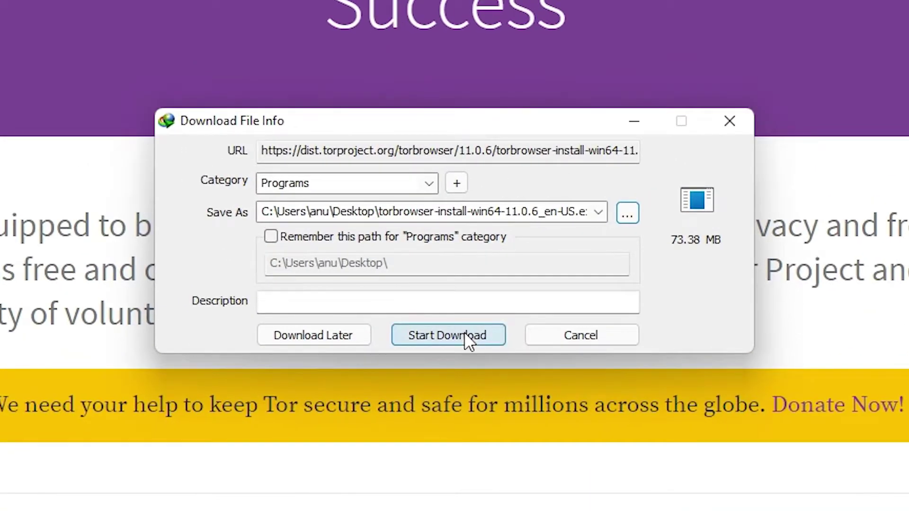
click(464, 332)
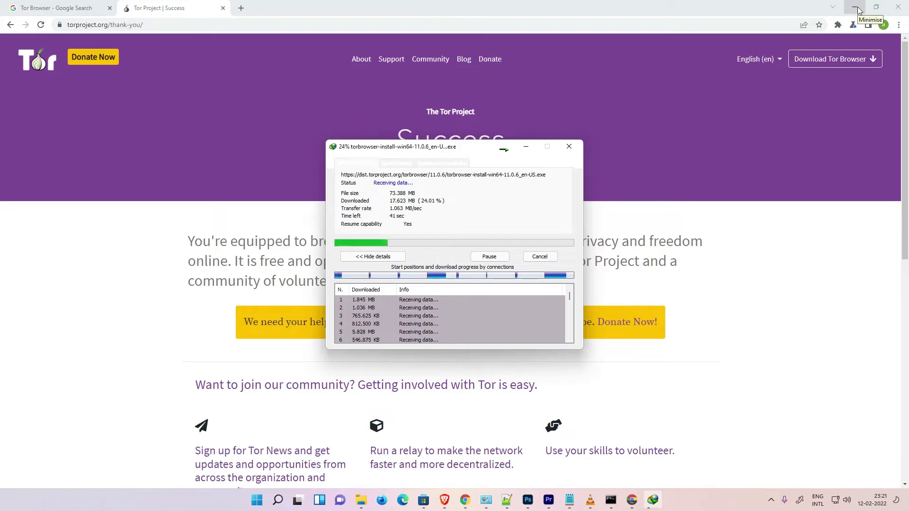
click(857, 11)
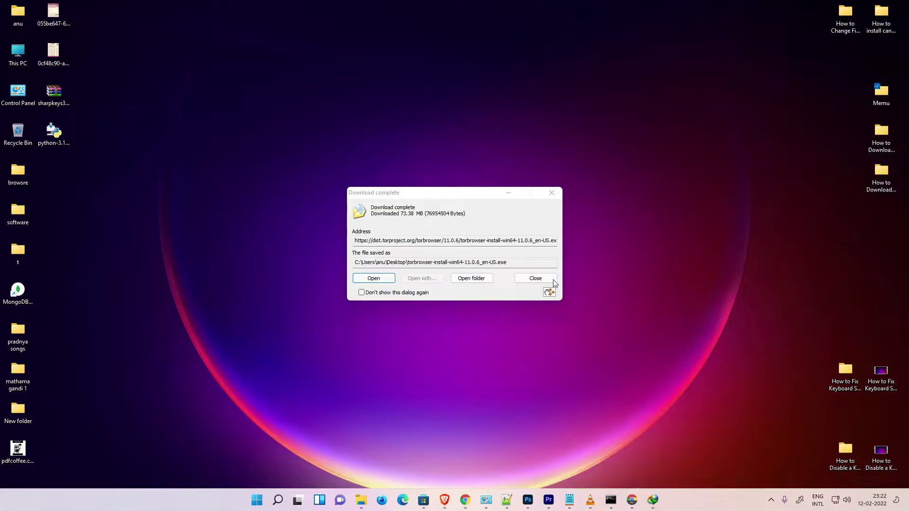
click(544, 277)
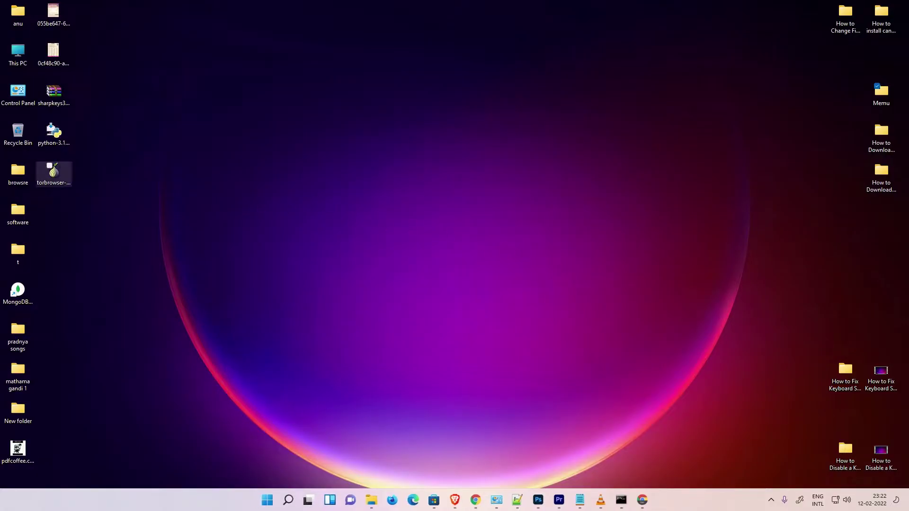
Step: Run the torbrowser installer from the desktop and continue with English as the language
click(53, 186)
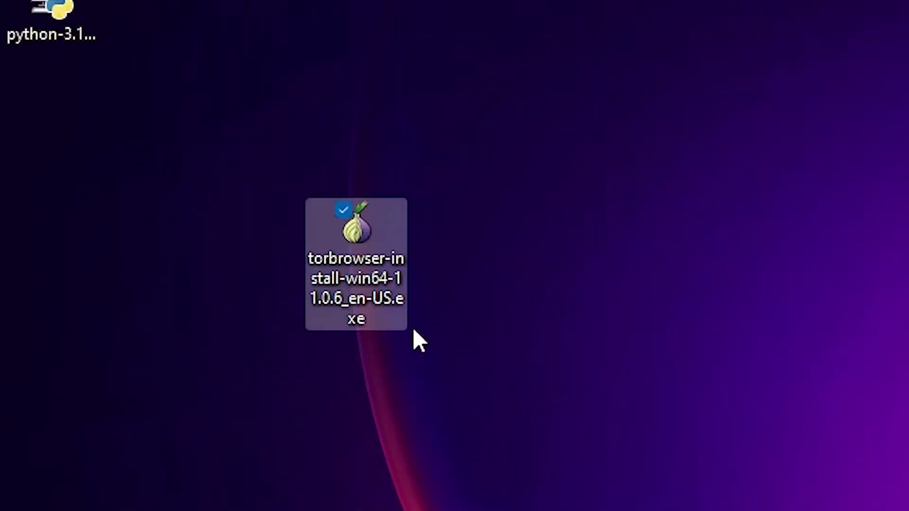
double_click(400, 298)
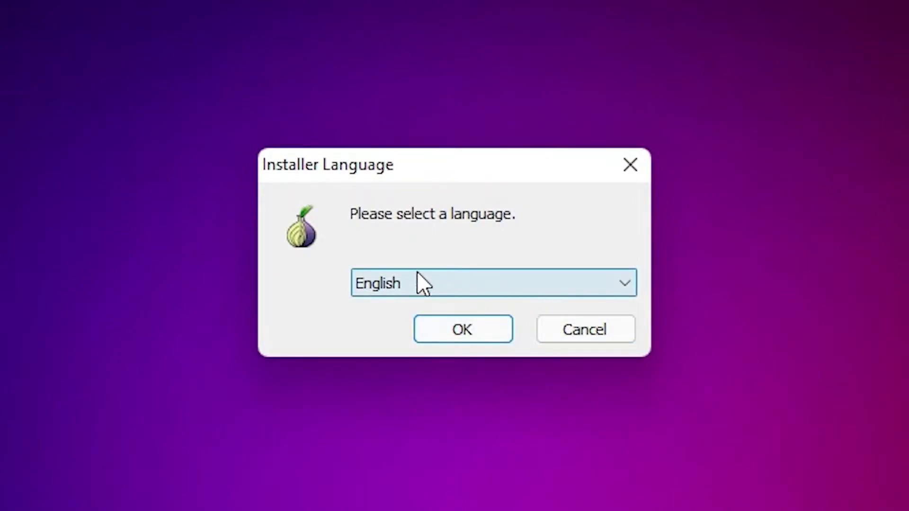
click(475, 284)
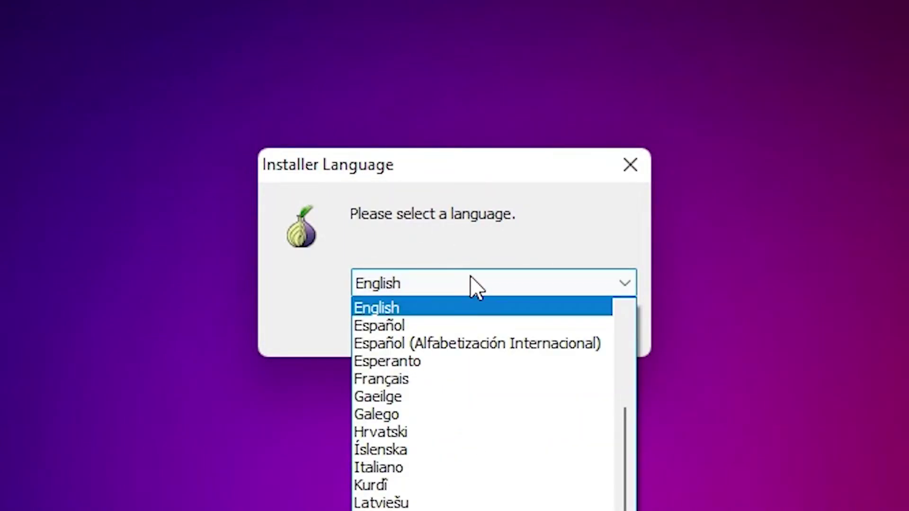
click(476, 243)
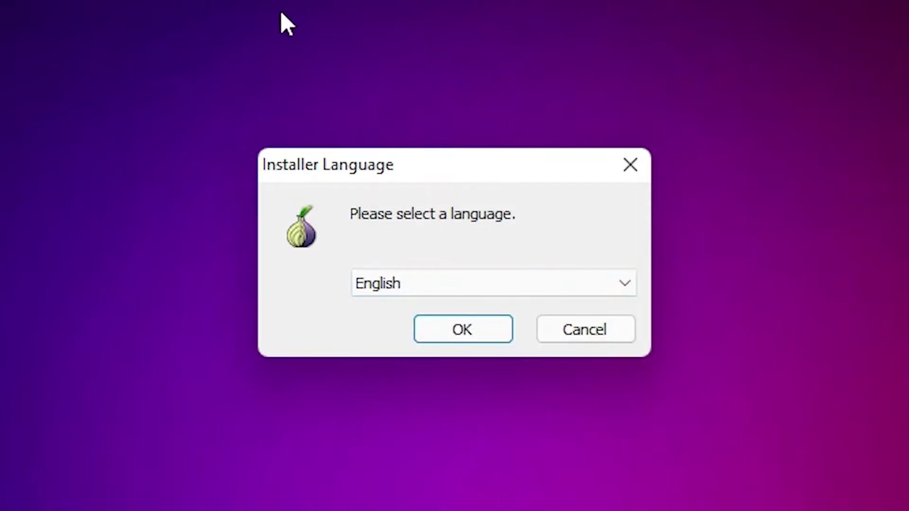
click(477, 324)
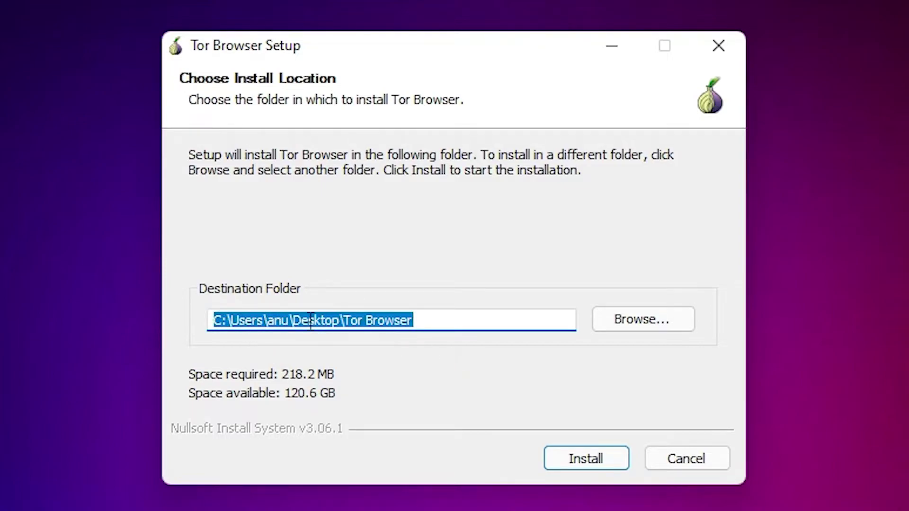
Step: Copy the 'Tor Browser' folder name from the destination path
click(426, 321)
drag(418, 321, 347, 316)
right_click(348, 319)
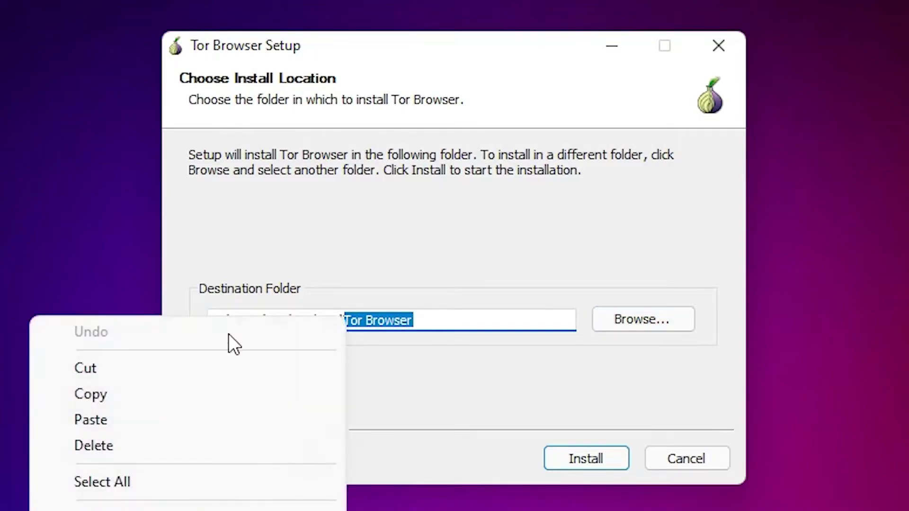
click(114, 401)
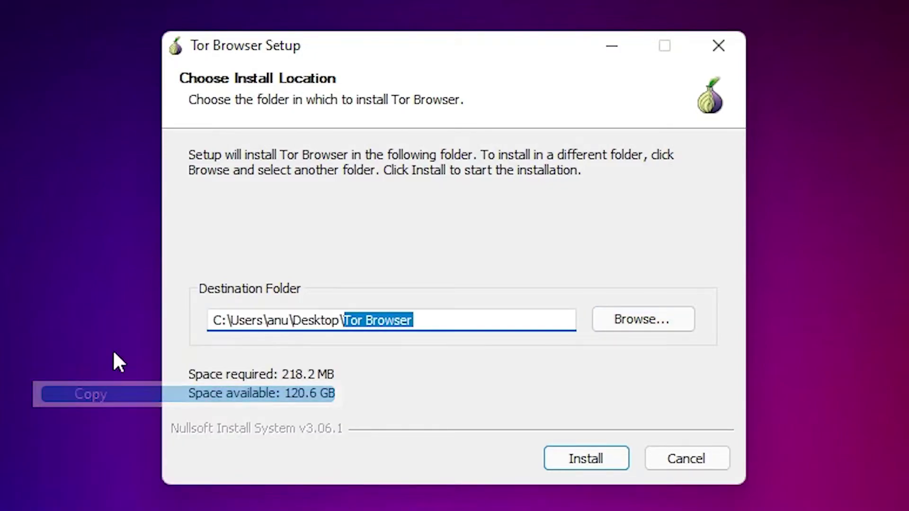
Step: Choose Local Disk (D:) as the install location, giving D:\Tor Browser
click(652, 316)
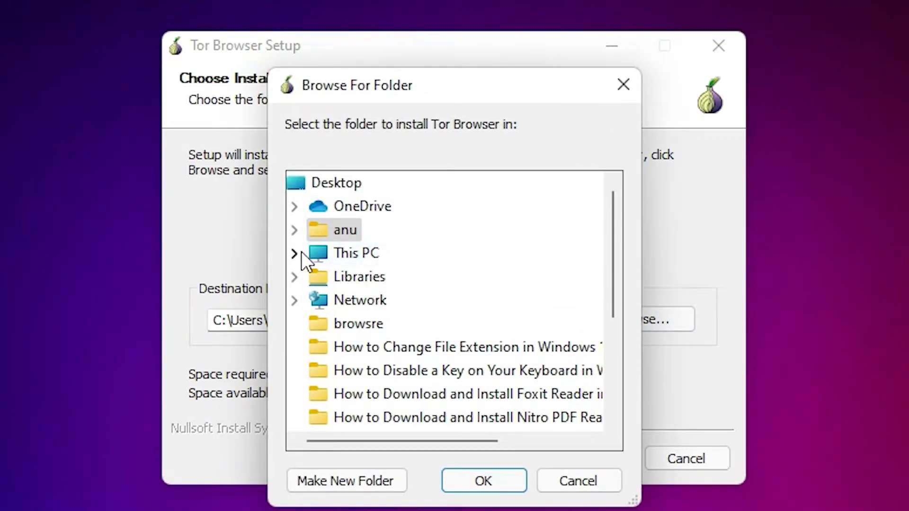
click(294, 252)
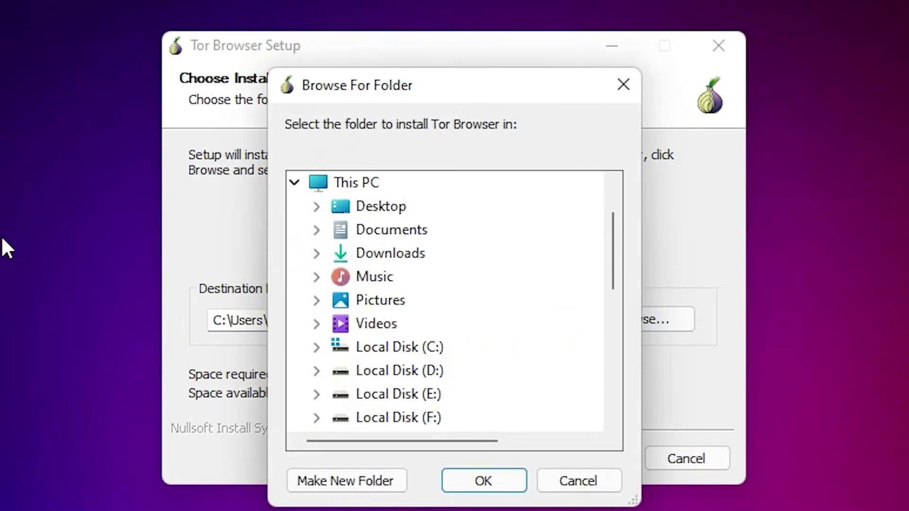
double_click(384, 370)
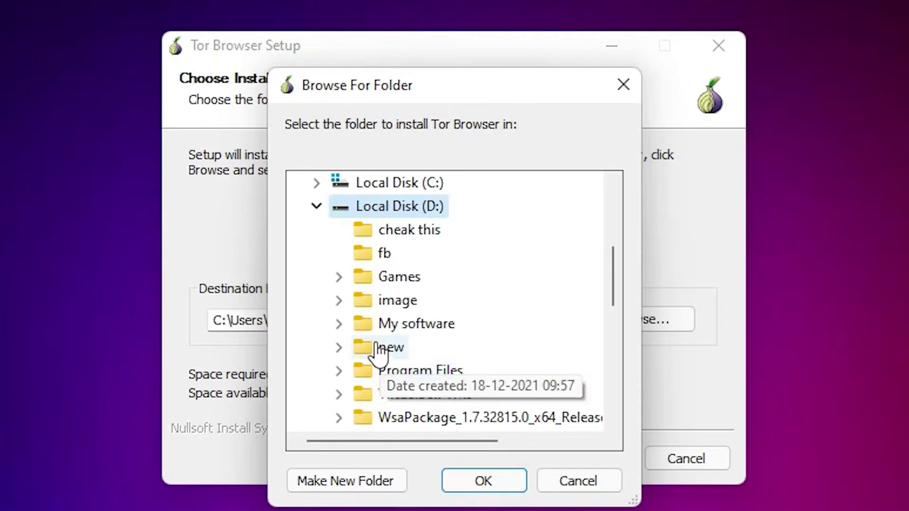
click(482, 481)
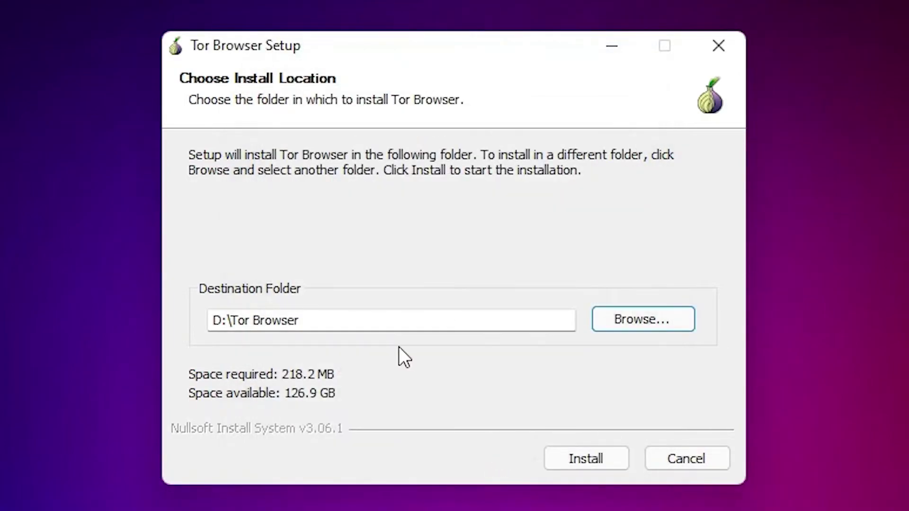
click(435, 321)
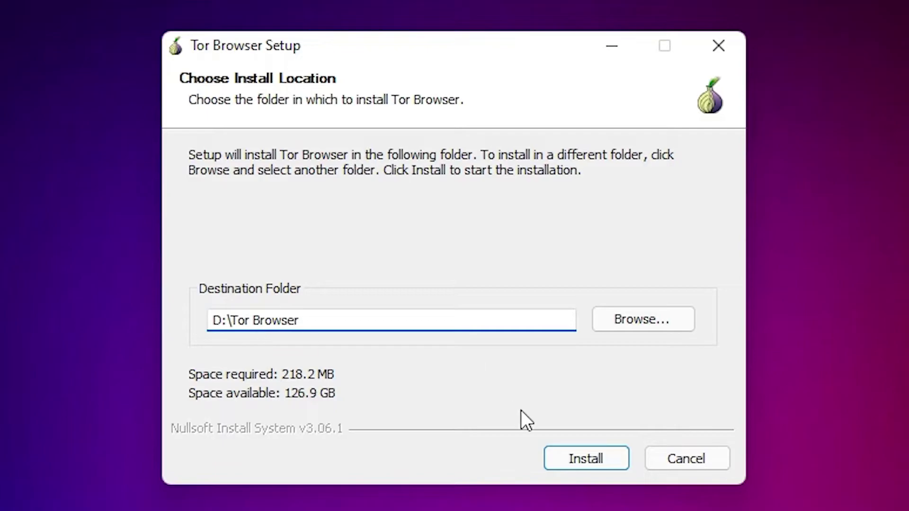
Step: Install Tor Browser, finish setup, and launch 'Start Tor Browser' from the Start menu
click(582, 462)
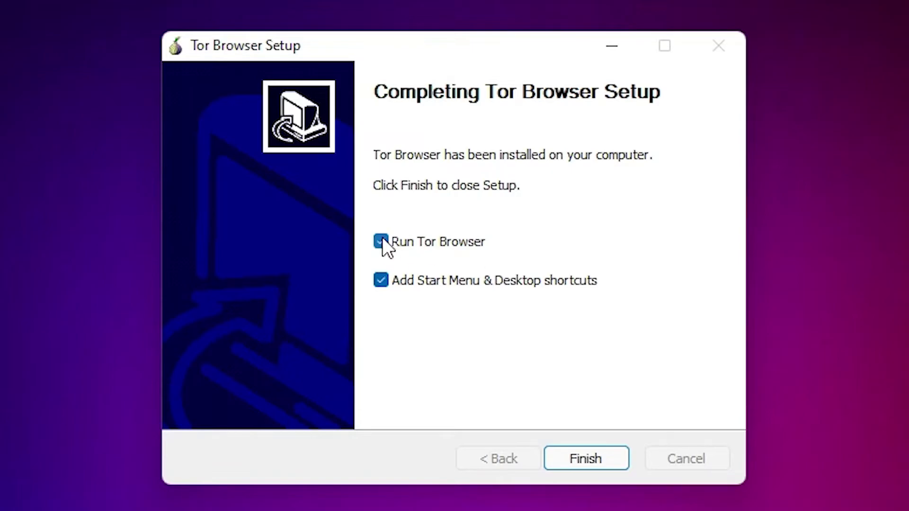
click(620, 455)
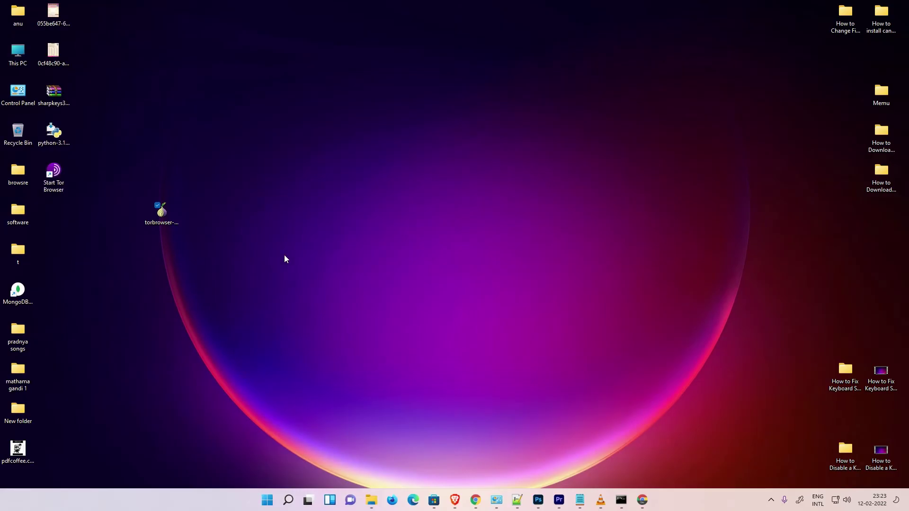
click(266, 500)
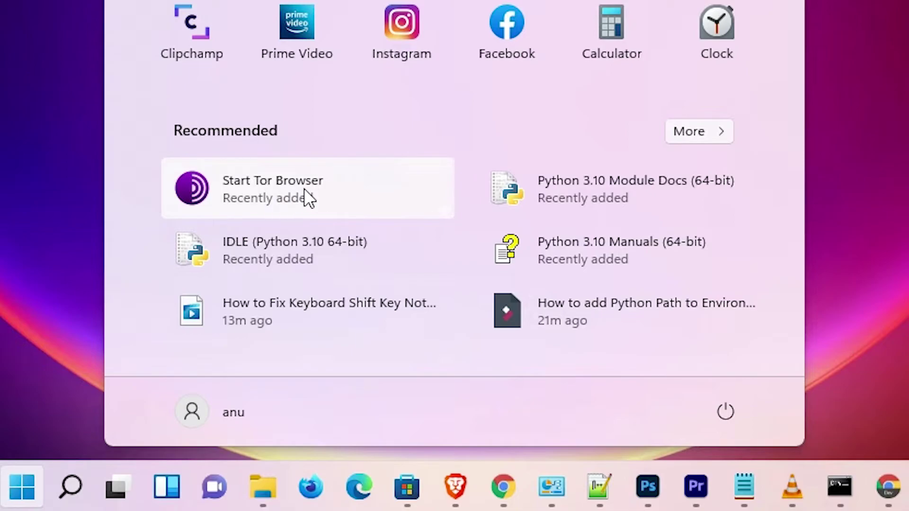
click(287, 188)
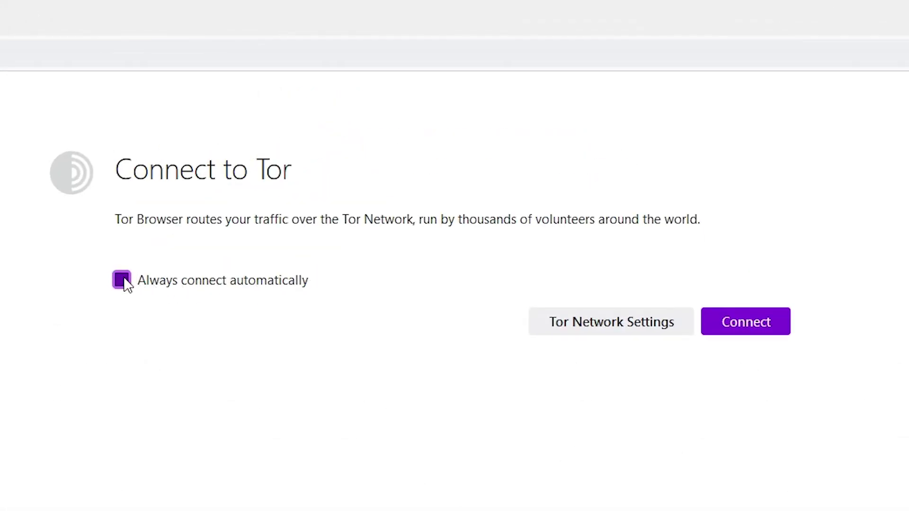
Step: Enable 'Always connect automatically' and connect Tor Browser to the Tor network
click(122, 279)
click(758, 329)
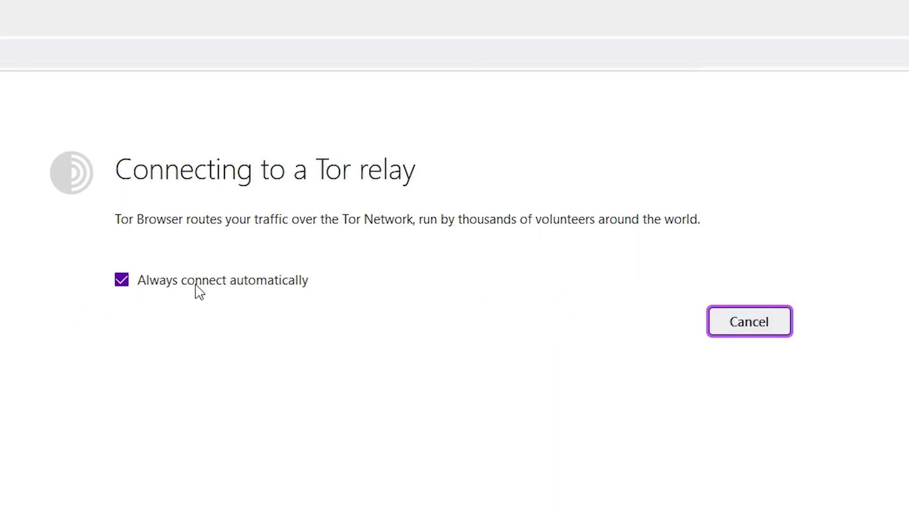